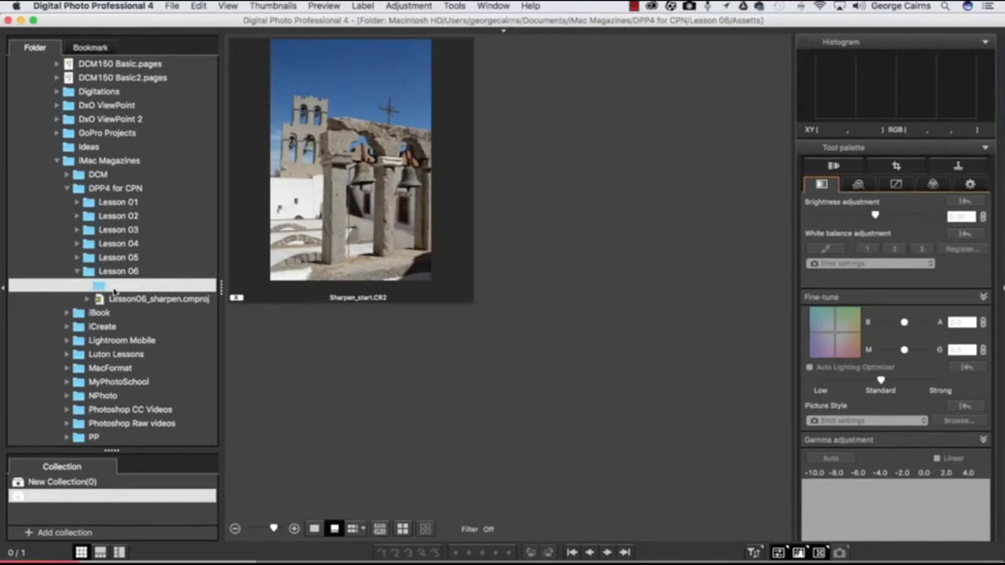
- Select the Sharpen_start.CR2 bell tower photo in the Lesson 06 Assets folder
click(373, 209)
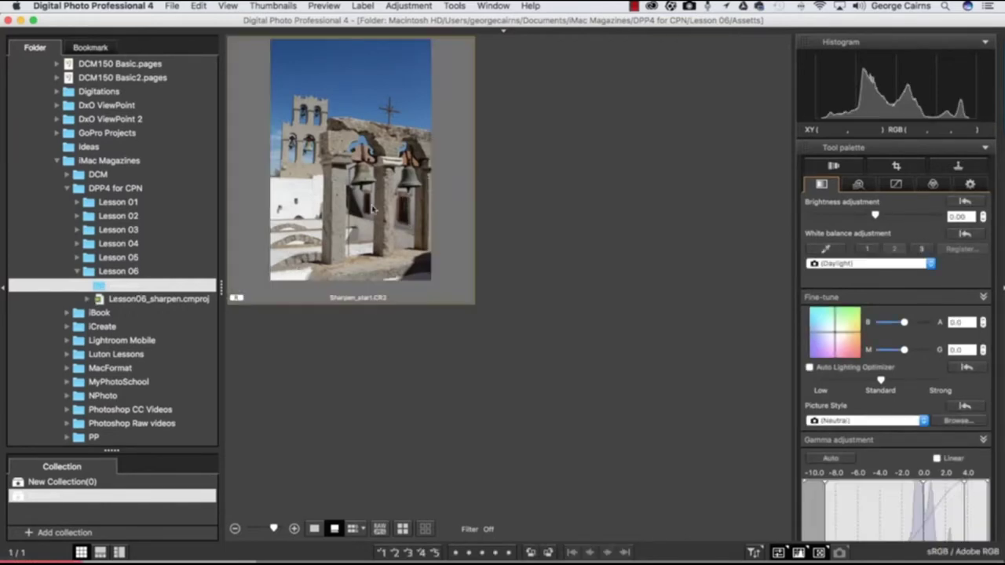
- Open the photo in the Edit image window, showing only the in-focus AF points
click(229, 6)
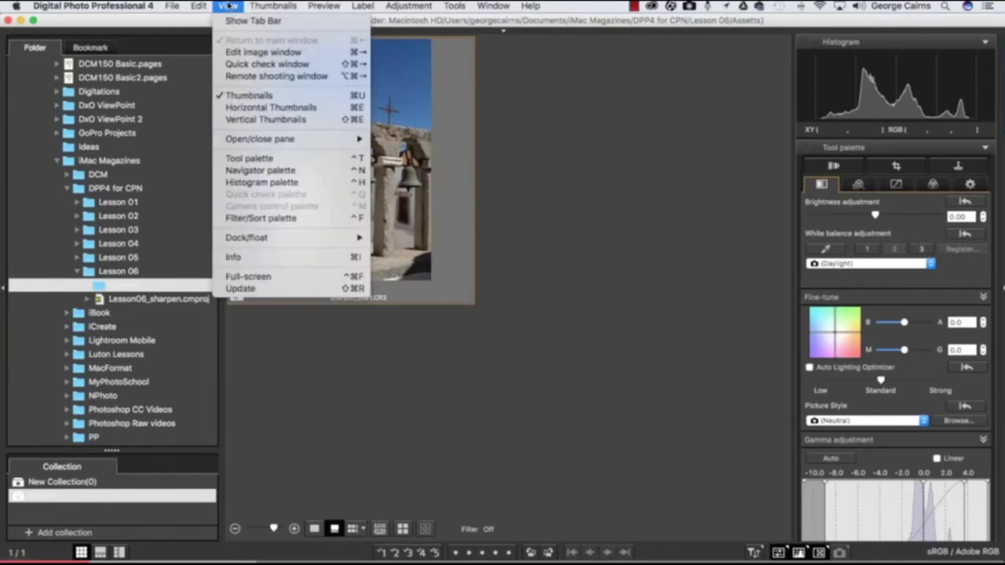
click(247, 52)
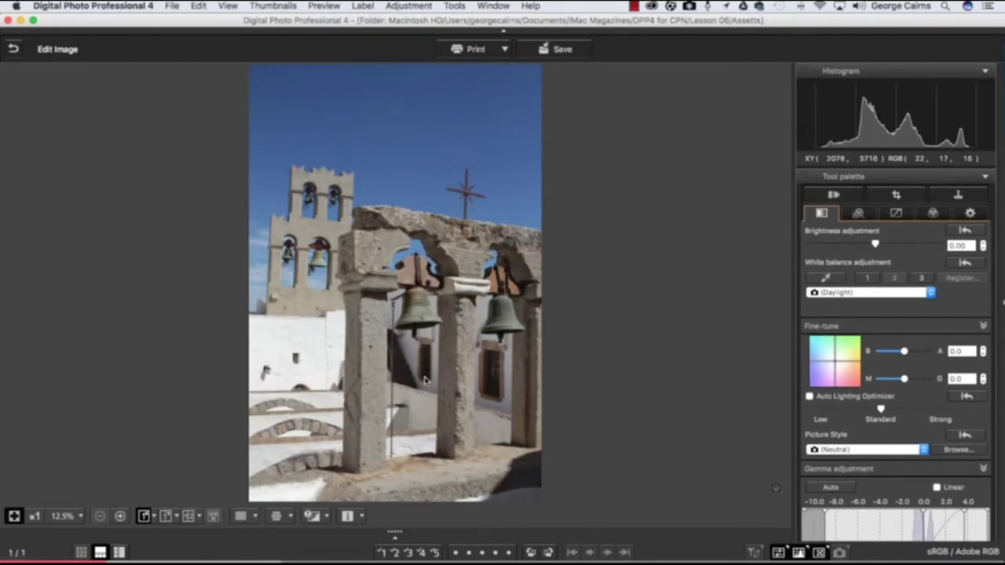
click(276, 517)
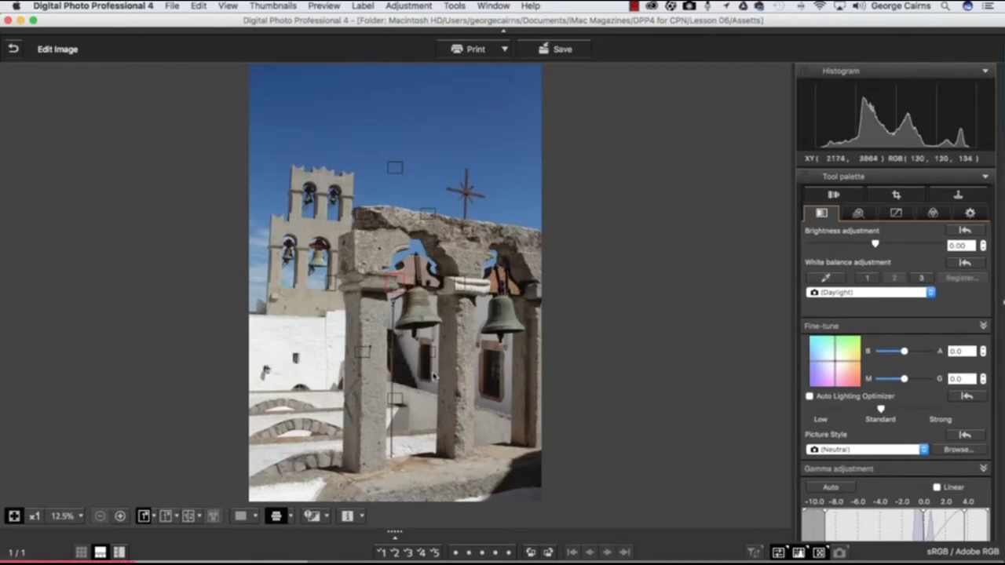
click(291, 515)
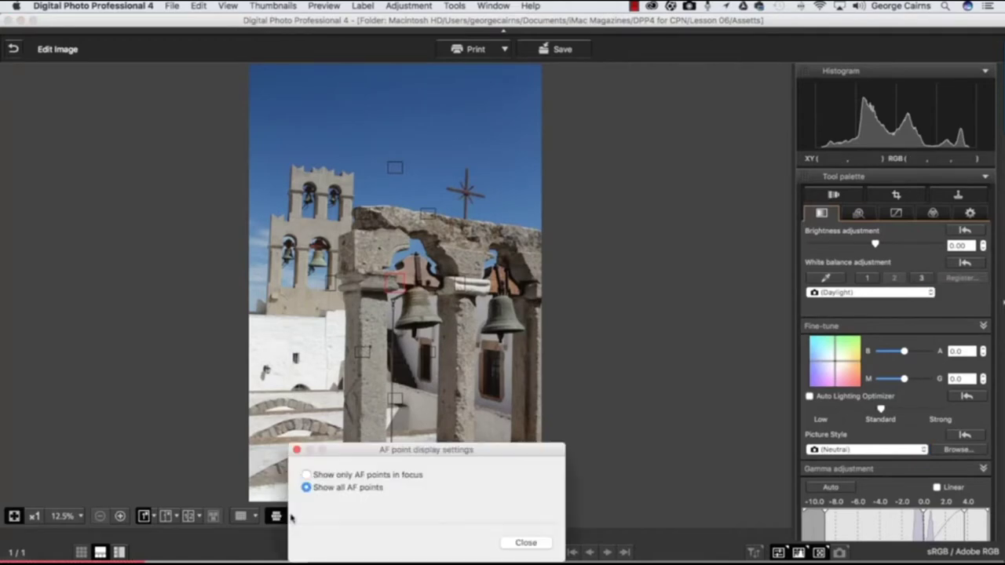
click(306, 475)
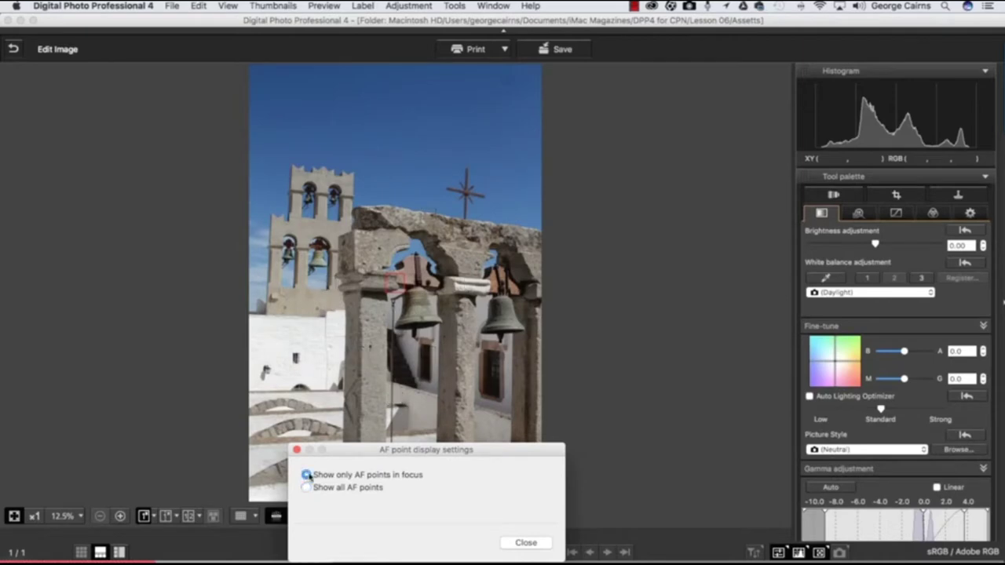
click(525, 543)
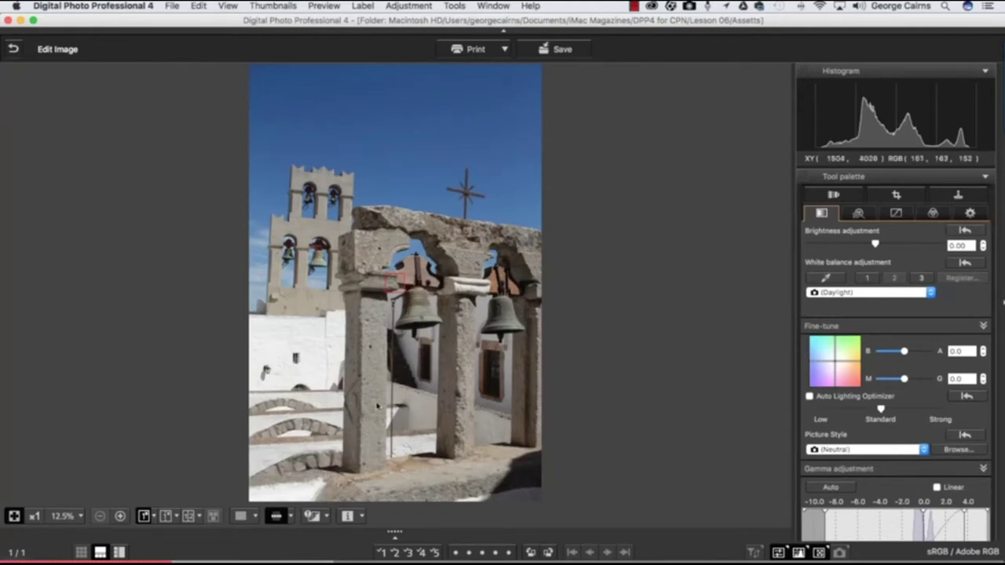
- View the stone column at 100% and bring the Unsharp mask sharpness controls into view
double_click(393, 288)
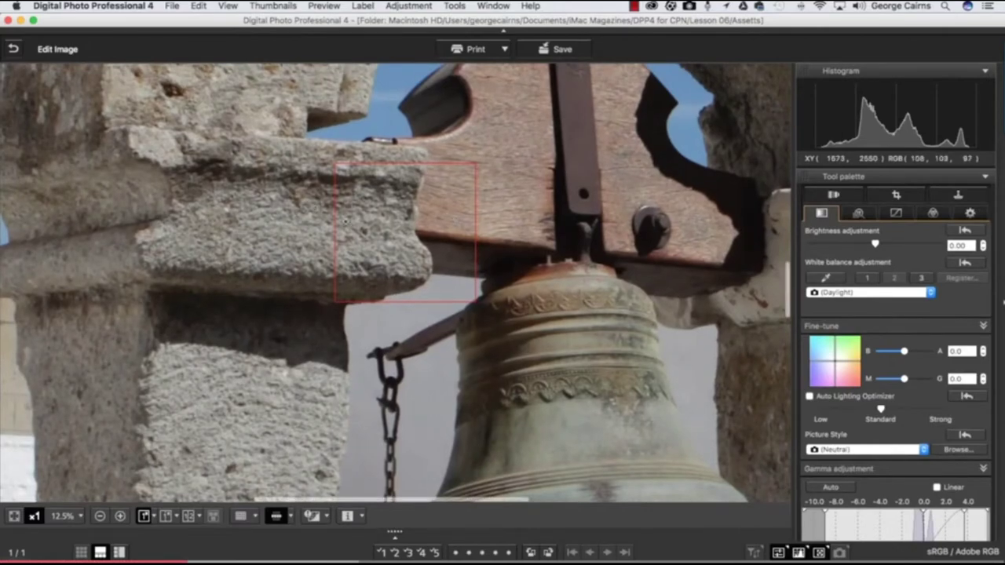
drag(133, 232, 547, 322)
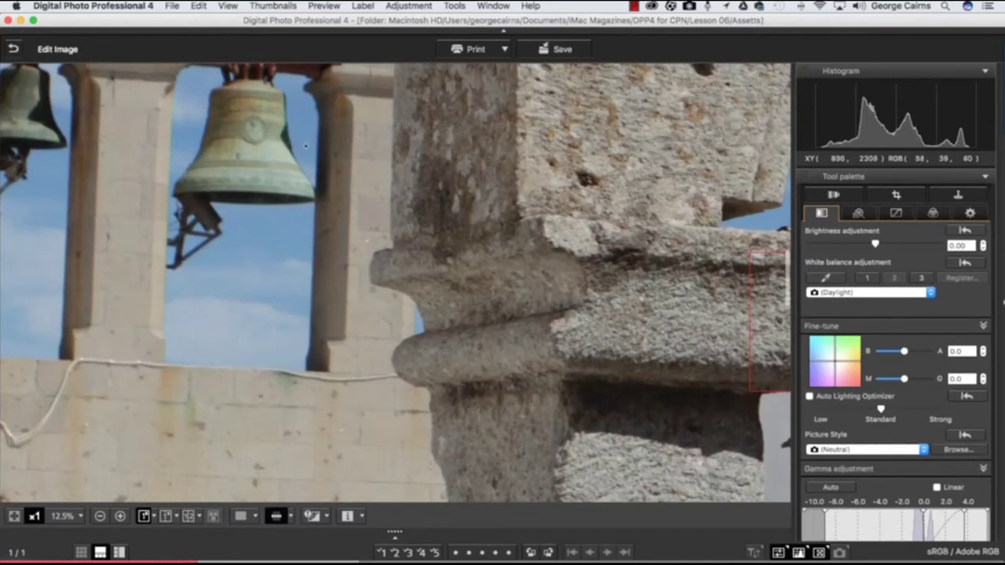
scroll(903, 437, down, 10)
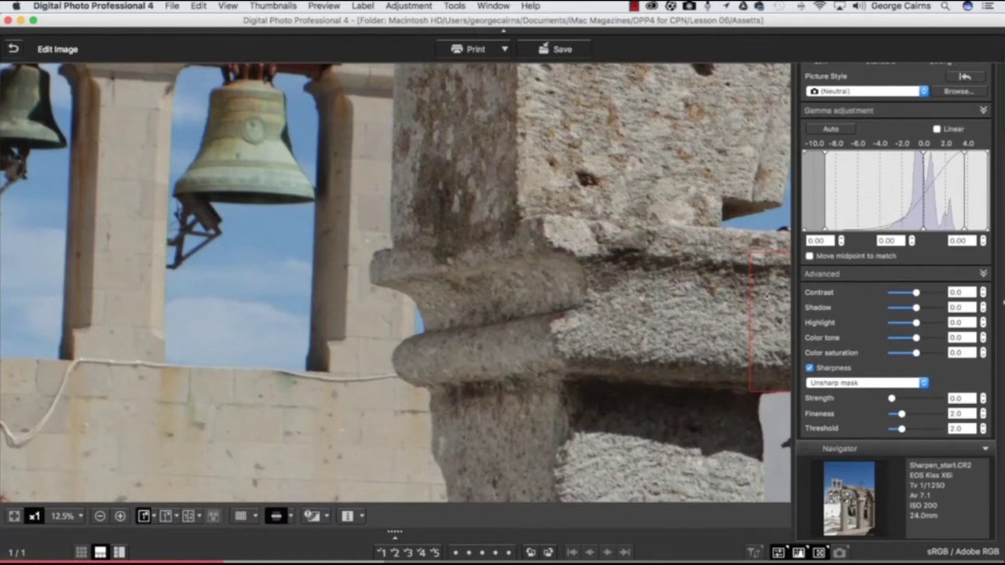
scroll(760, 325, right, 5)
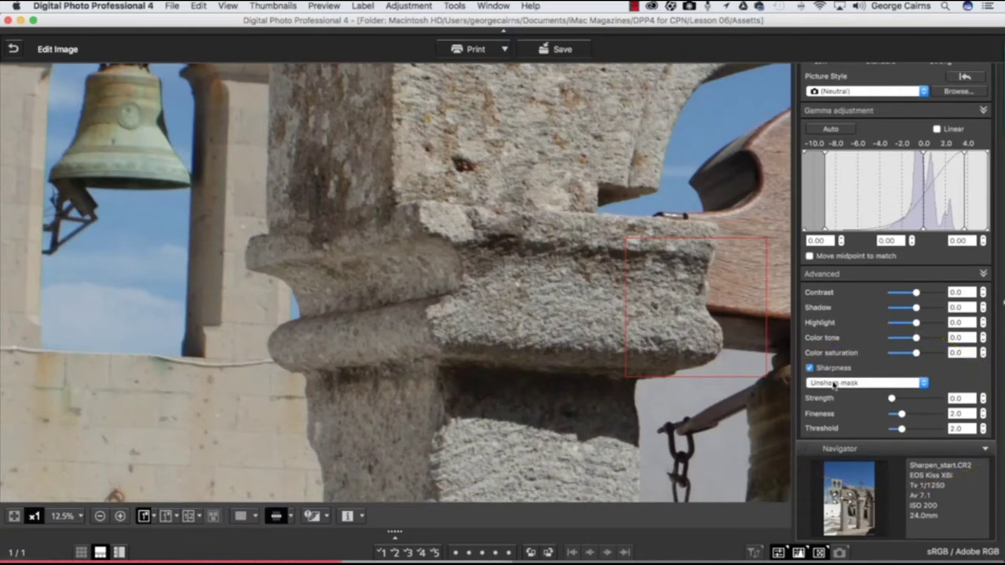
click(836, 383)
- Switch sharpening to the Sharpness method at Strength 10.0 and compare it on and off
click(837, 374)
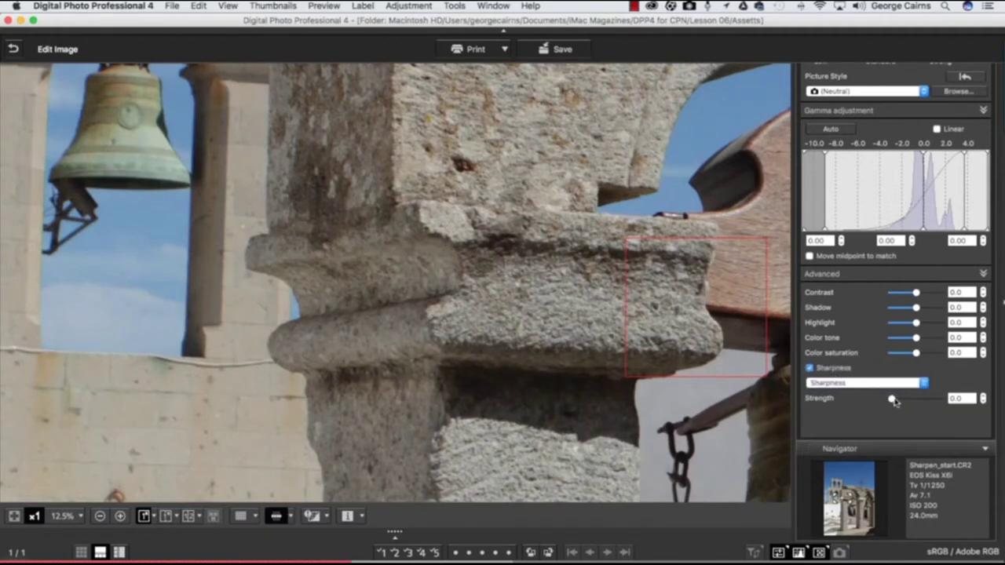
drag(892, 400, 952, 402)
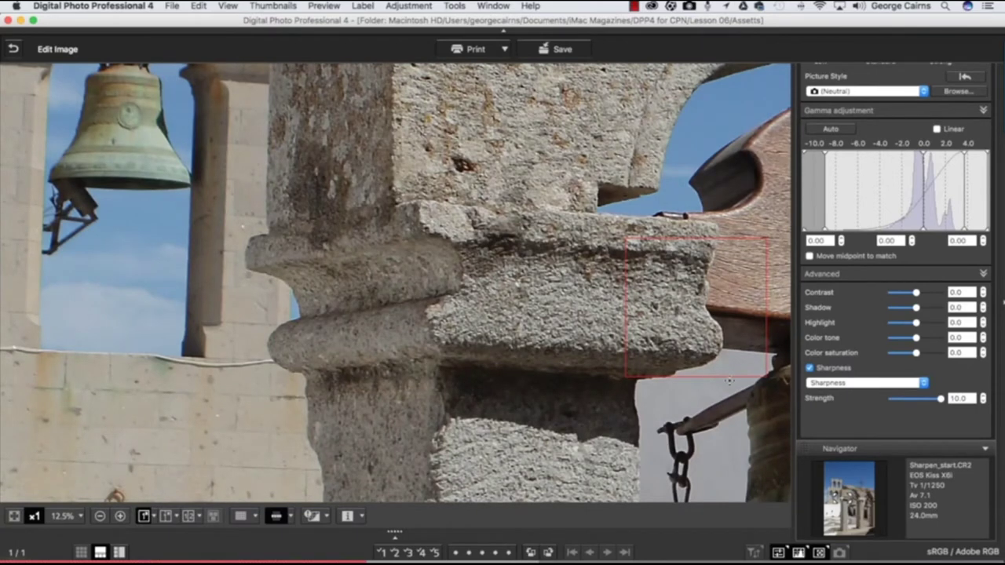
click(810, 368)
click(810, 368)
click(809, 368)
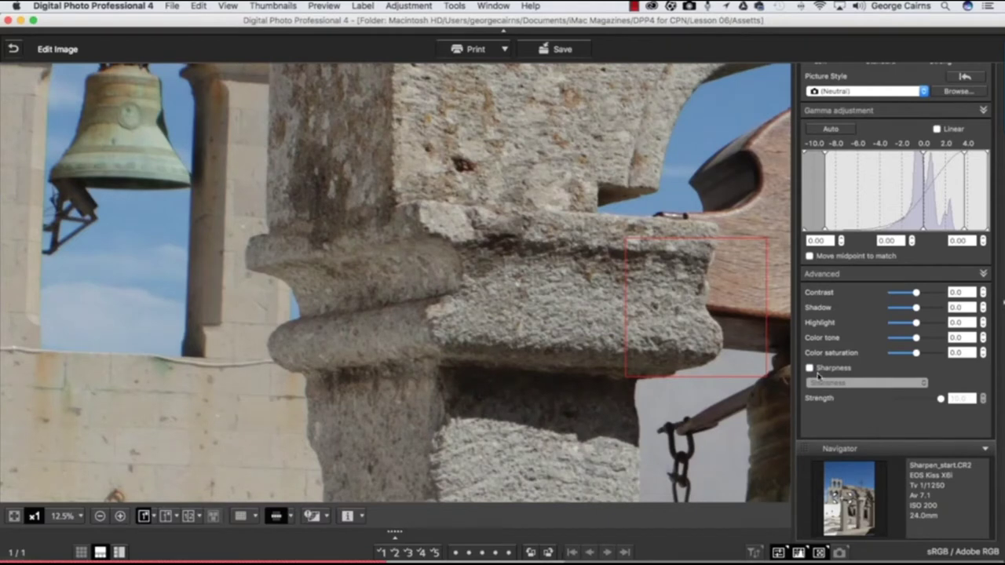
click(811, 369)
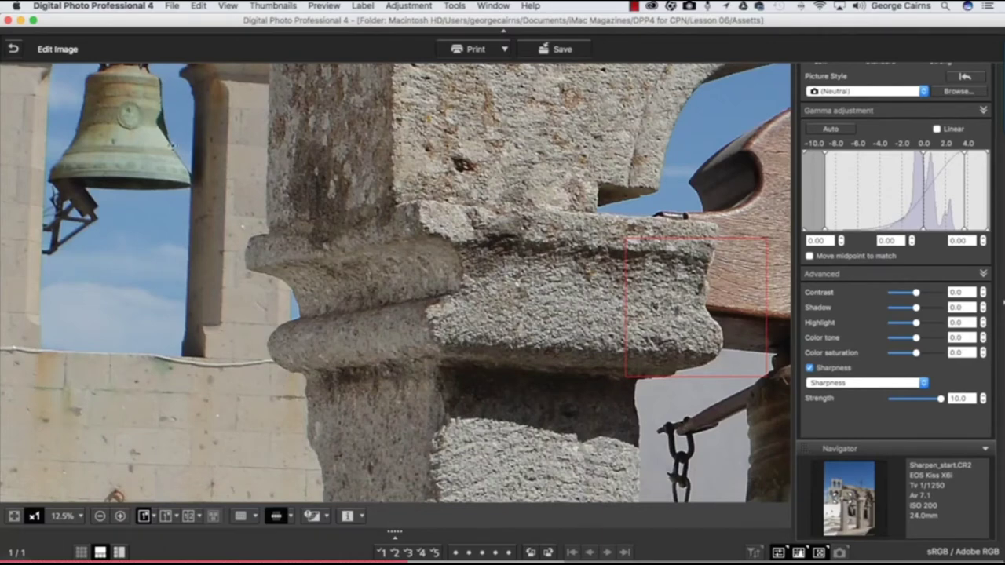
- Compare sharpening on the wooden bell frame, then lower Strength to 5.0
drag(760, 169, 356, 197)
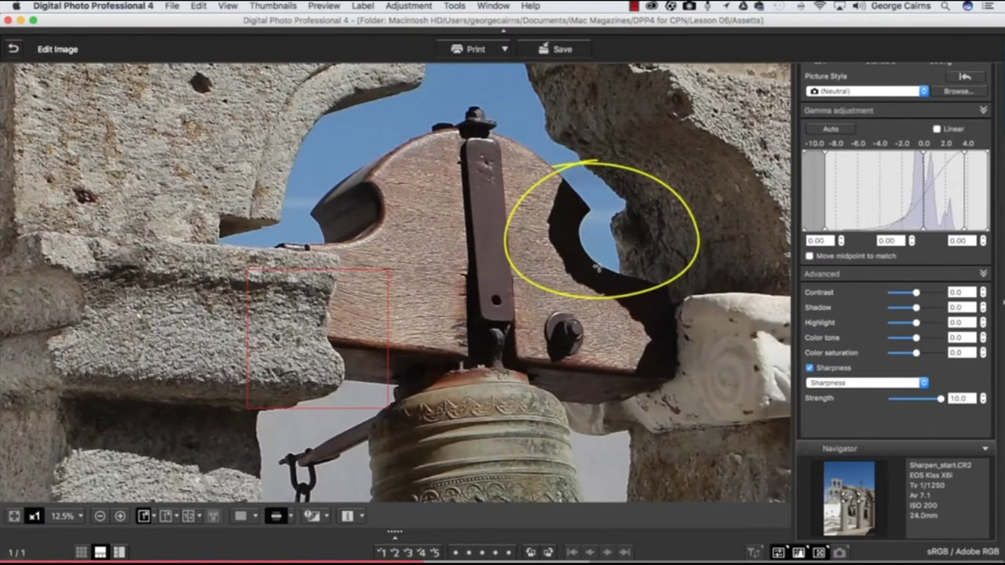
click(809, 368)
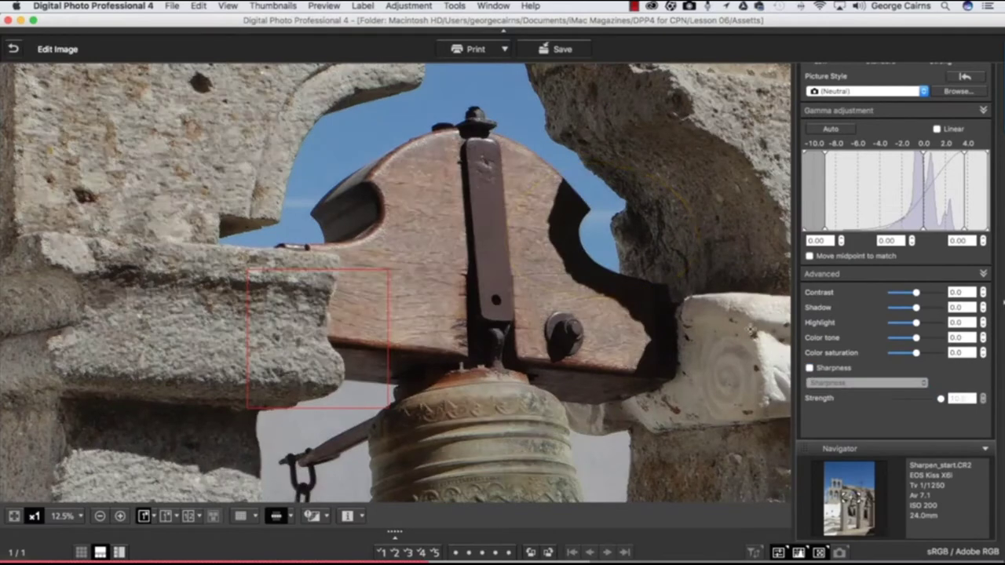
click(809, 368)
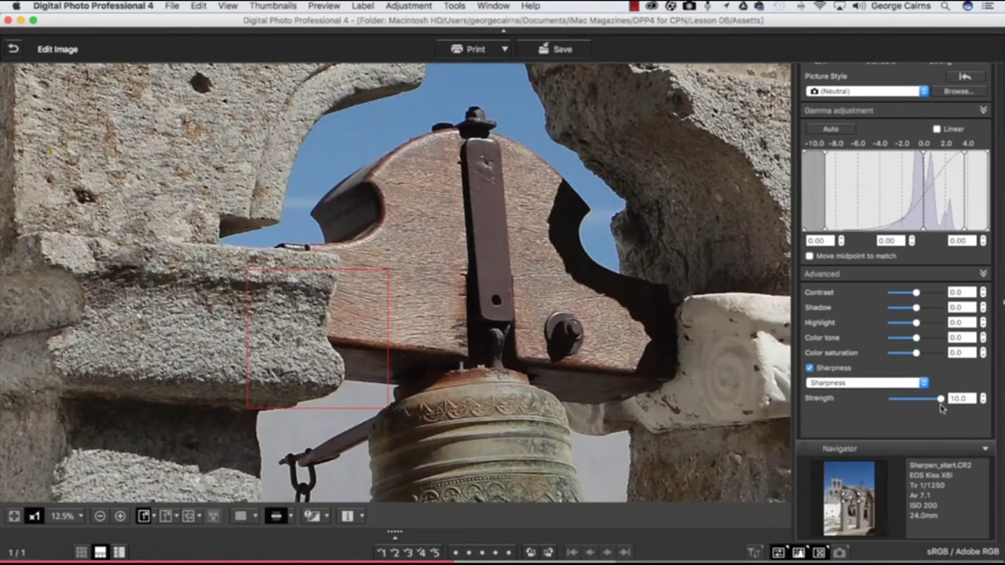
drag(941, 399, 916, 400)
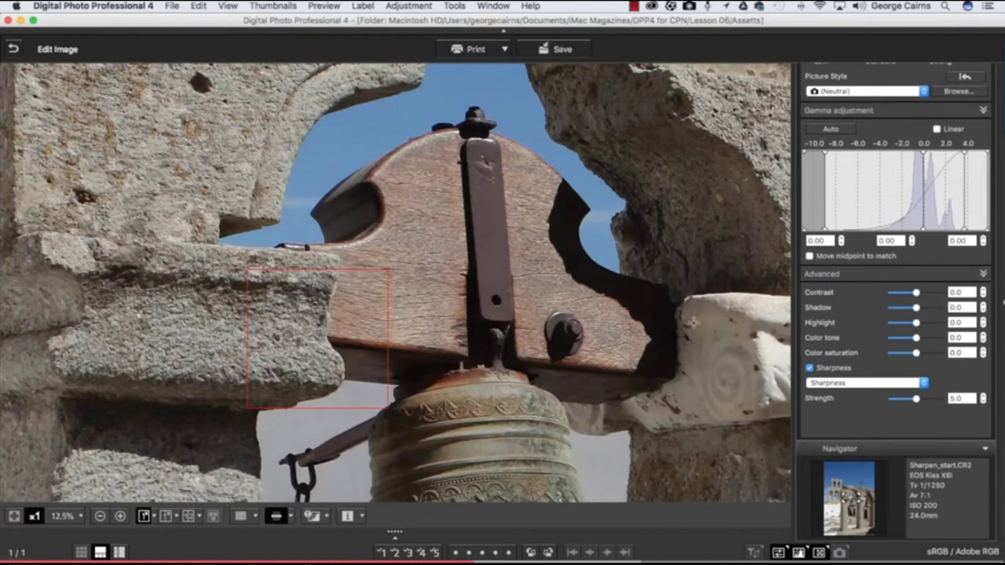
- Switch to Unsharp mask and test Strength, Fineness and Threshold at their maximum of 10
click(819, 385)
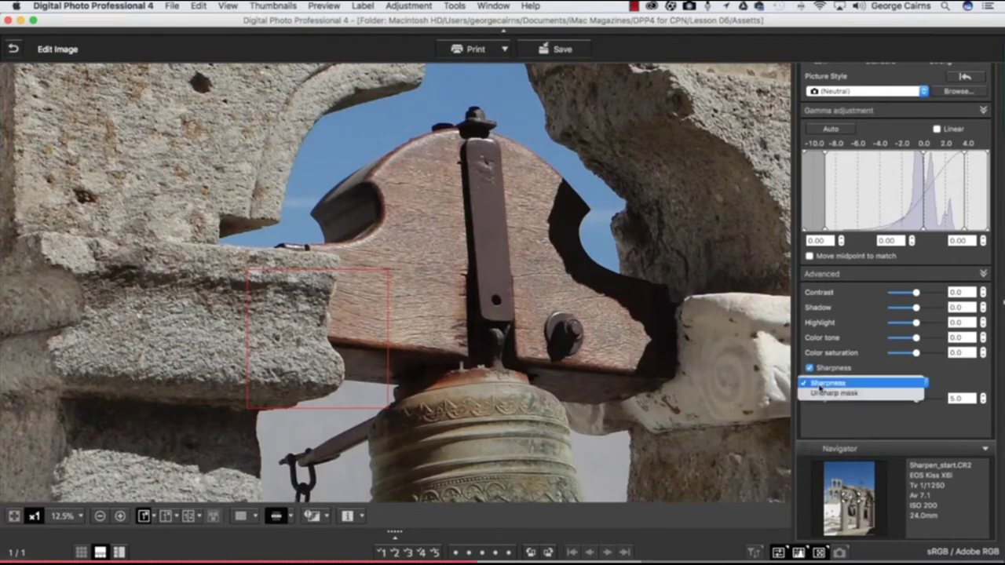
click(866, 395)
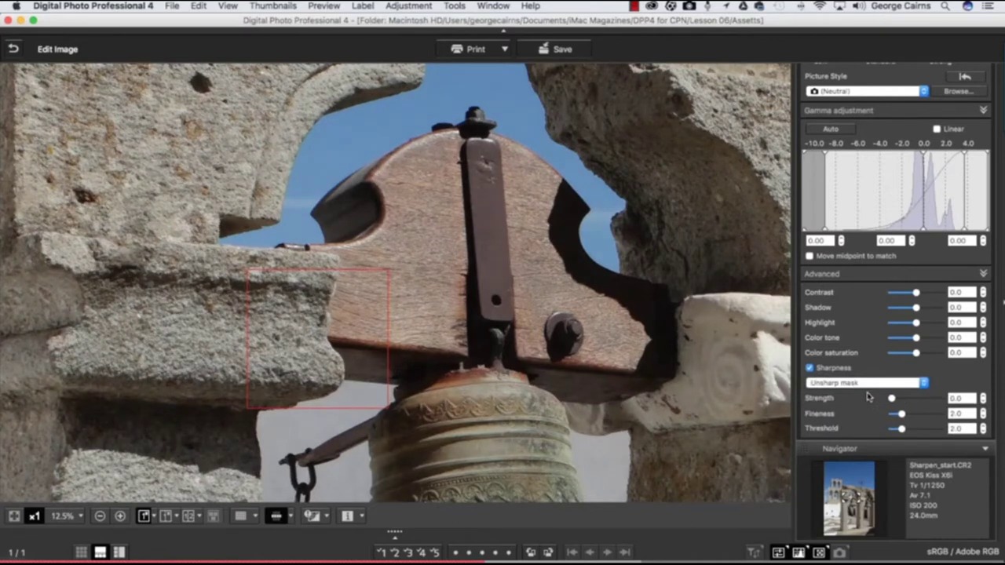
click(897, 430)
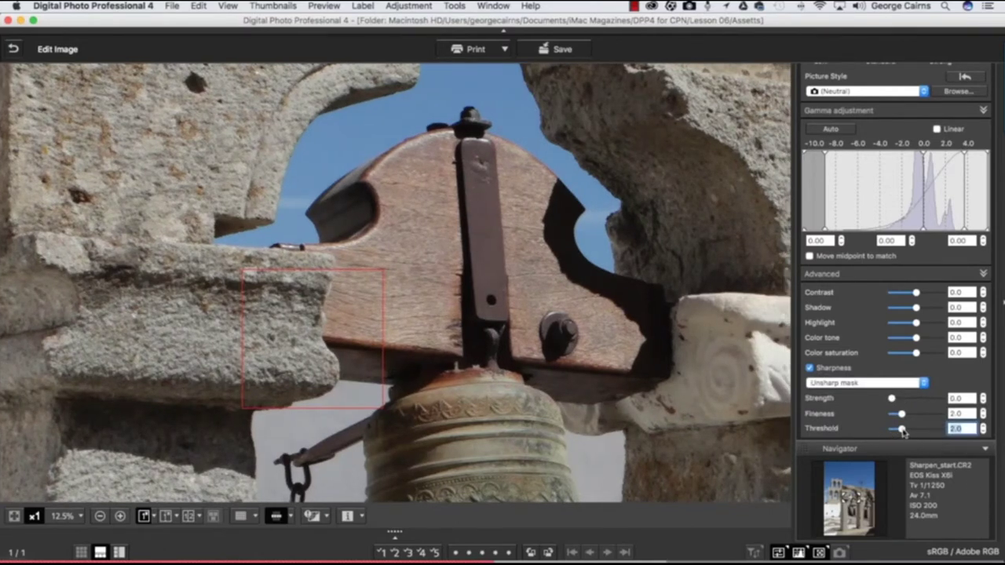
drag(903, 430, 886, 416)
drag(891, 399, 942, 399)
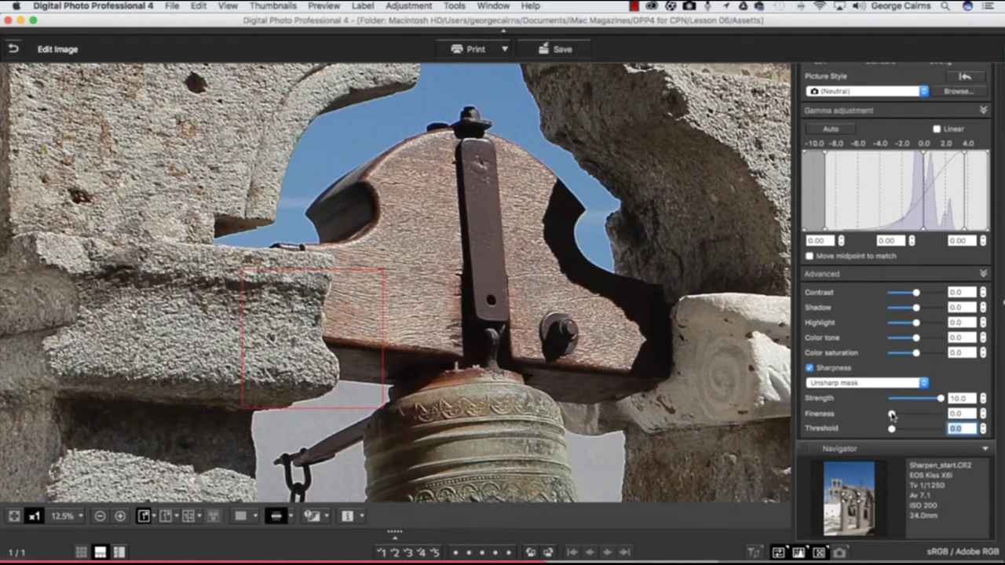
drag(891, 414, 941, 414)
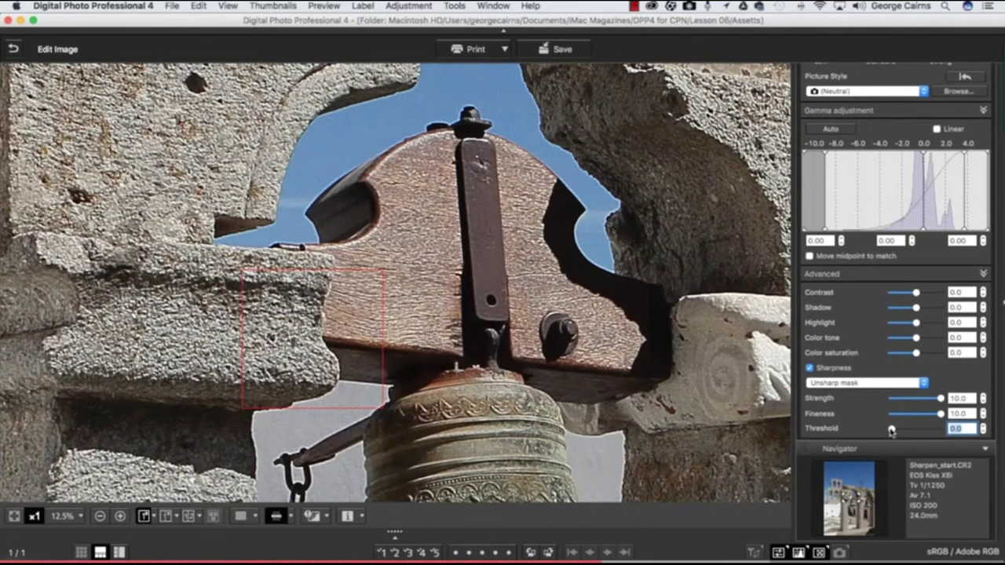
drag(891, 431, 964, 430)
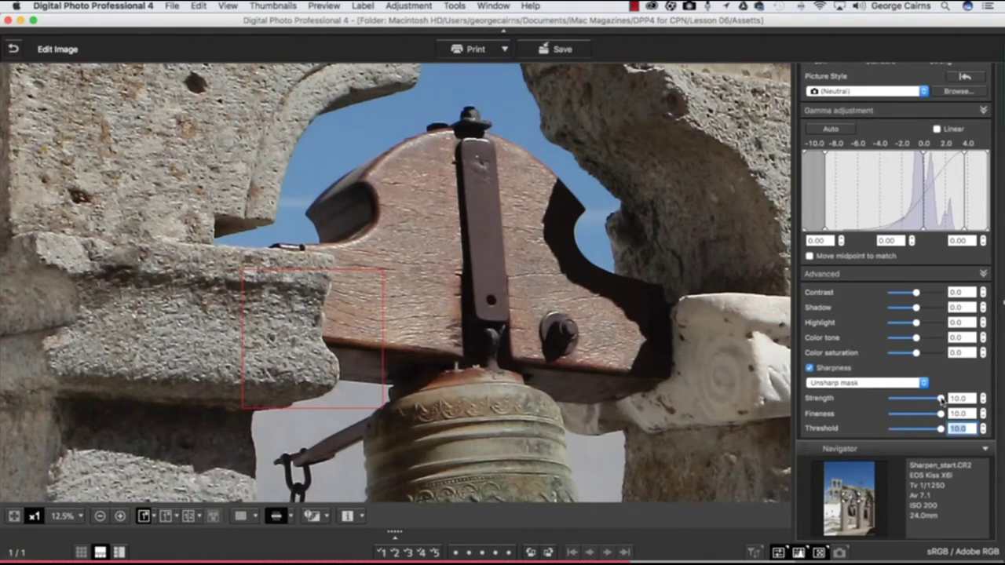
- Set Unsharp mask to Strength 5.0, Threshold 0.0 and Fineness 4.0
drag(940, 398, 916, 400)
drag(941, 429, 891, 429)
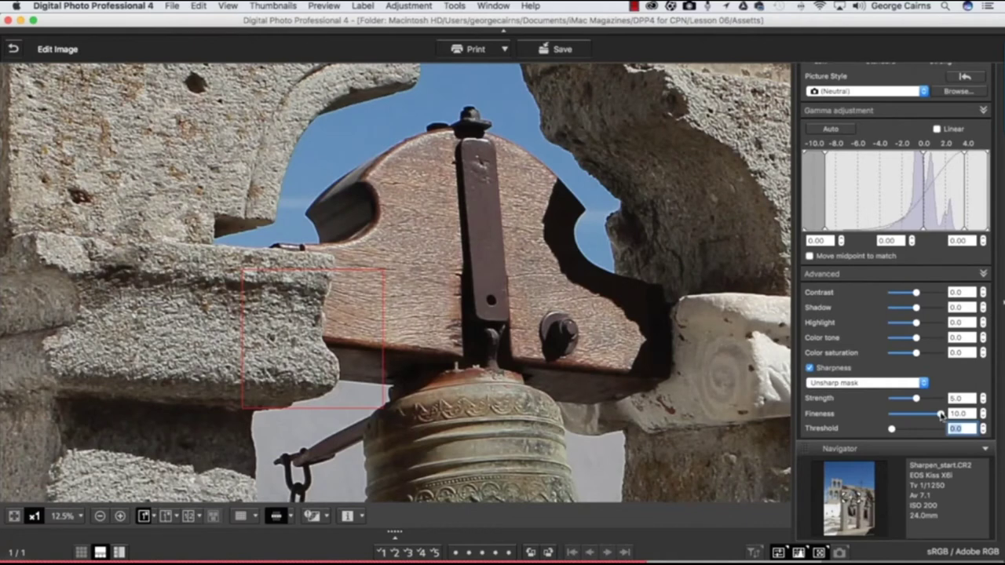
drag(941, 416, 910, 417)
- Compare sharpening on and off, and raise the Unsharp mask Threshold to 2.0
click(810, 368)
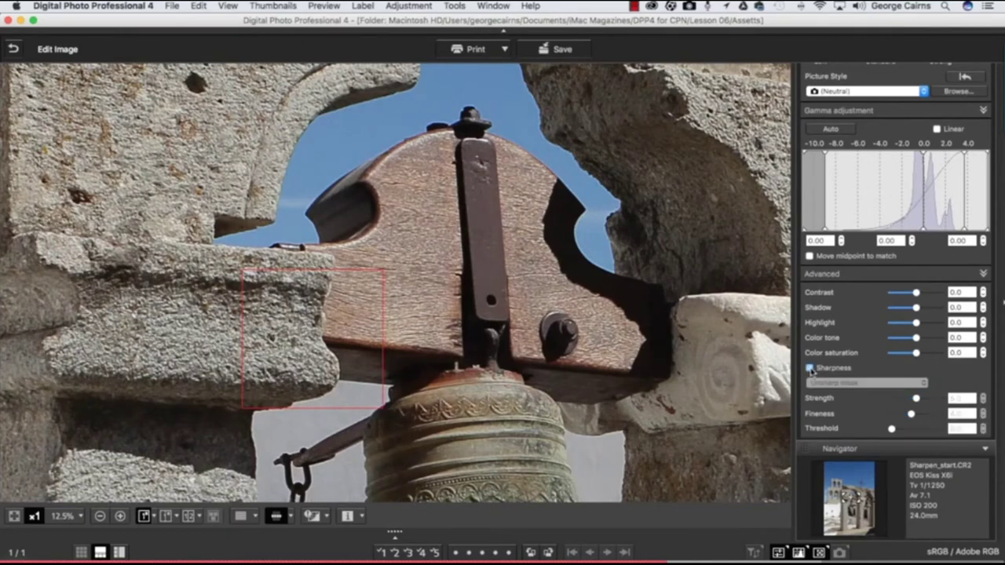
click(810, 368)
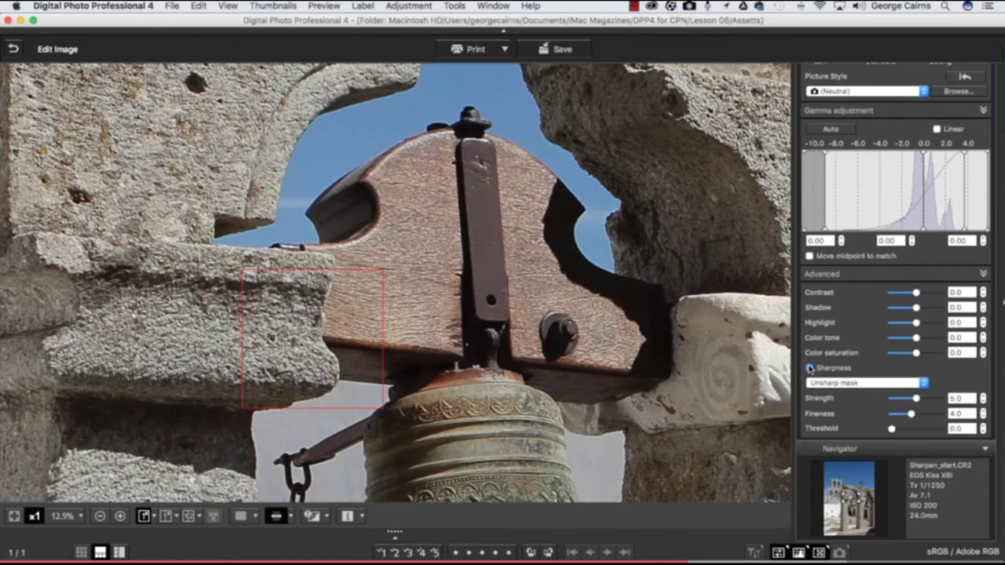
click(810, 369)
click(810, 368)
drag(893, 429, 904, 433)
click(810, 368)
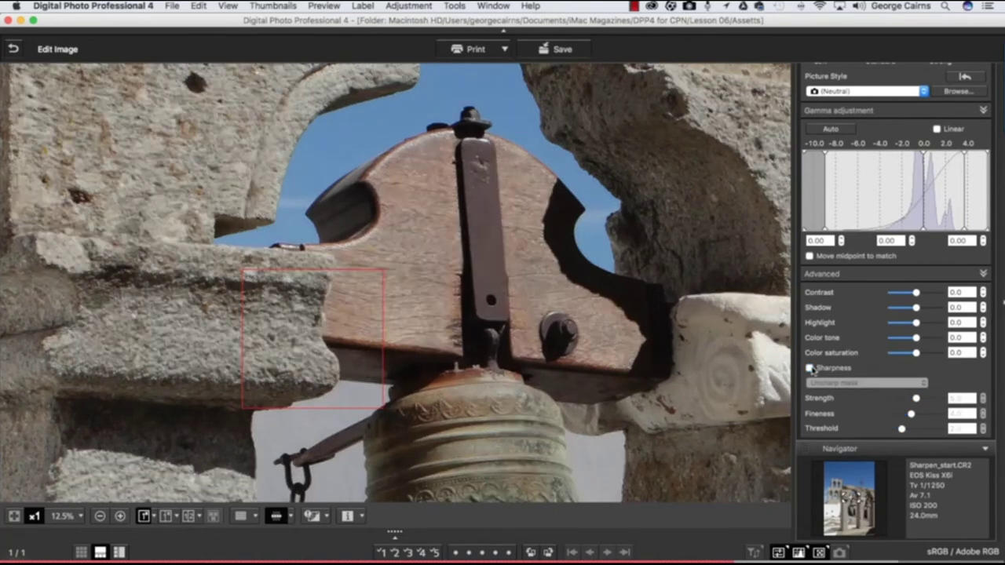
click(810, 368)
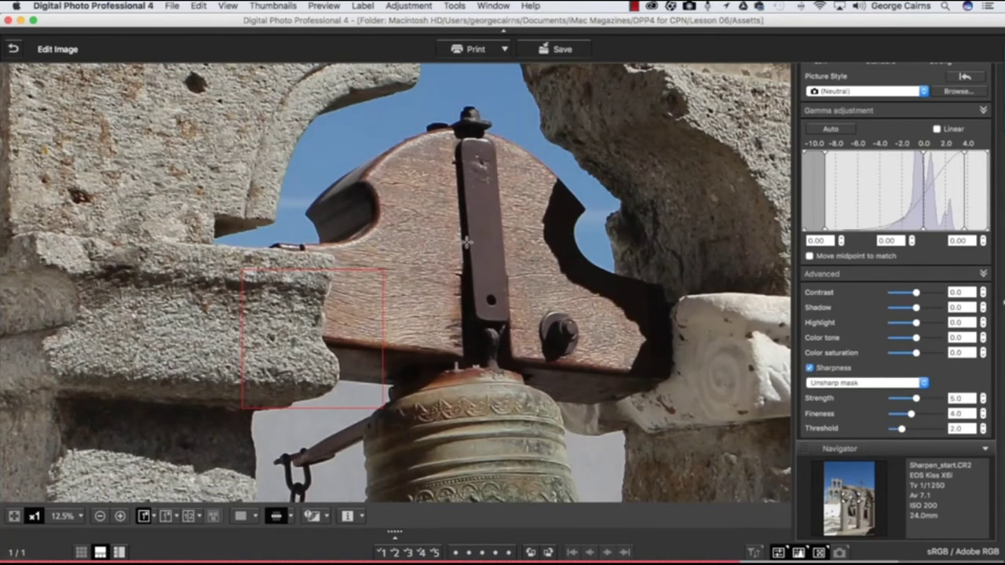
- Check the sharpening on the bells area, then fit the whole photo to the window
scroll(264, 226, left, 10)
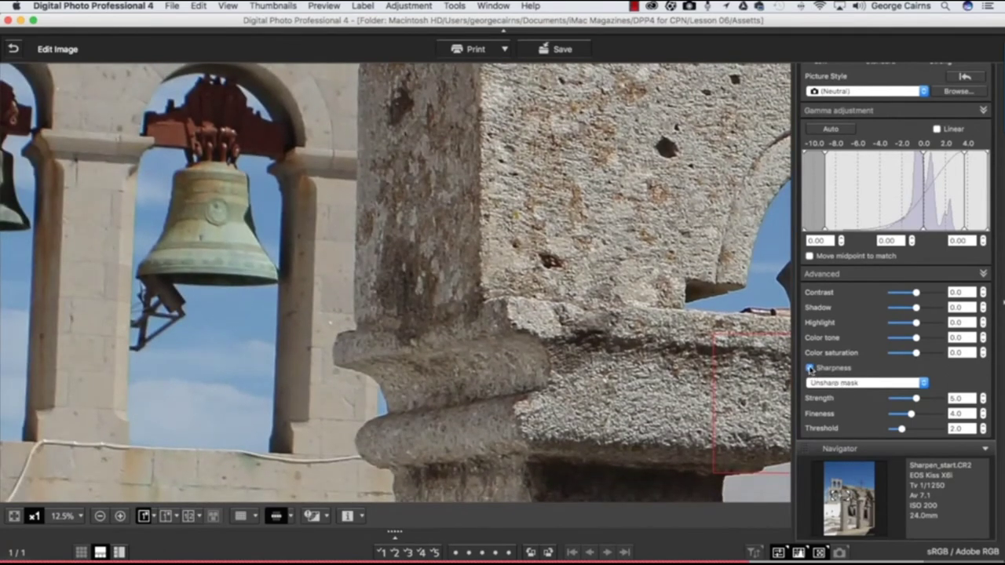
click(810, 369)
click(810, 368)
scroll(690, 360, right, 3)
scroll(690, 360, down, 2)
scroll(620, 298, right, 3)
scroll(620, 299, down, 1)
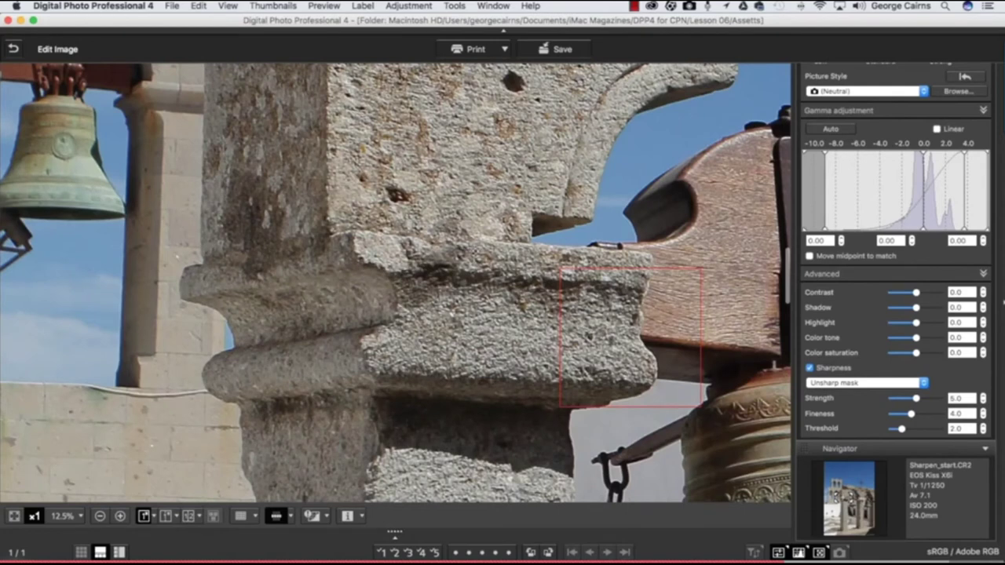
click(475, 249)
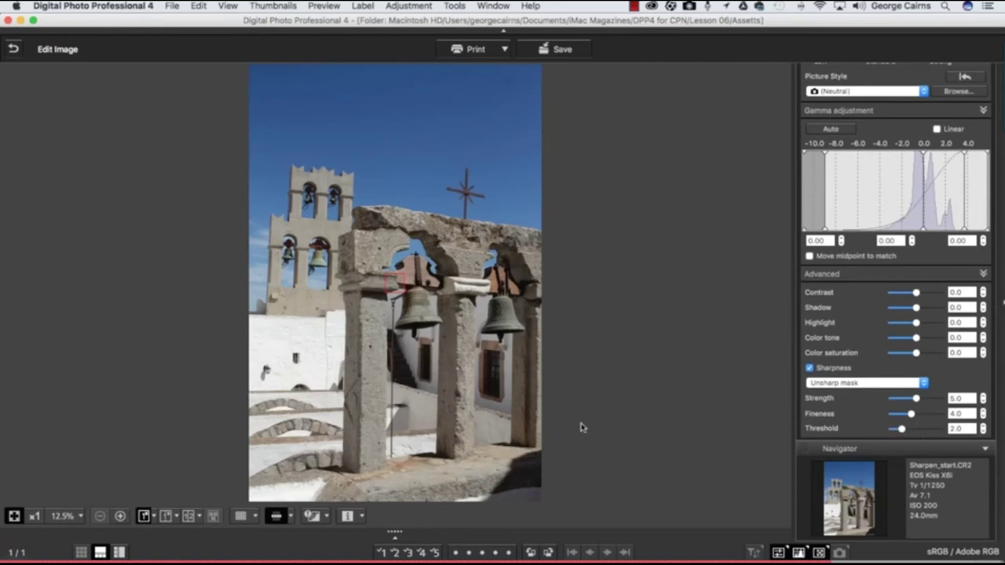
- Convert and save the photo as Sharpen.JPG with a 100 dpi output resolution
click(171, 6)
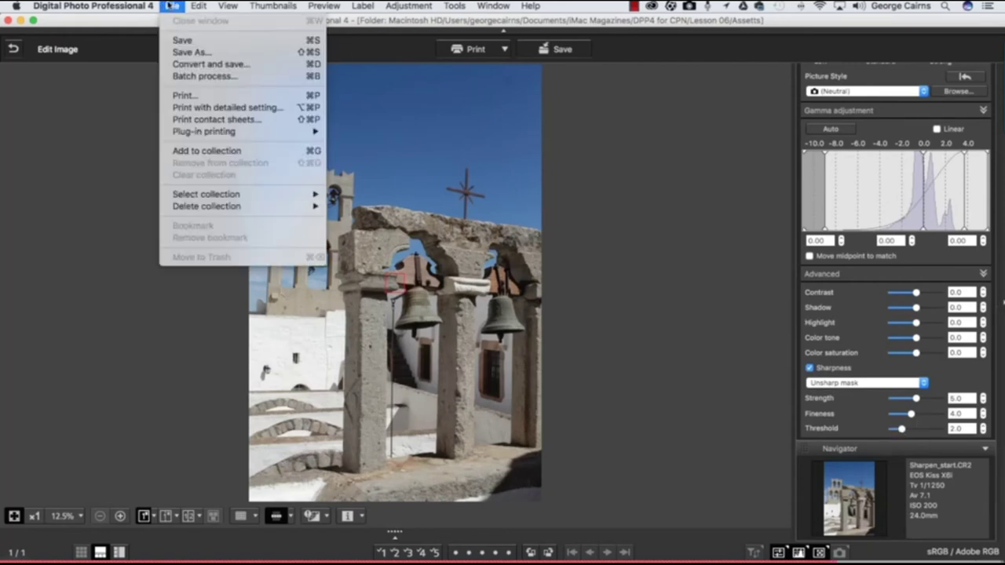
click(193, 66)
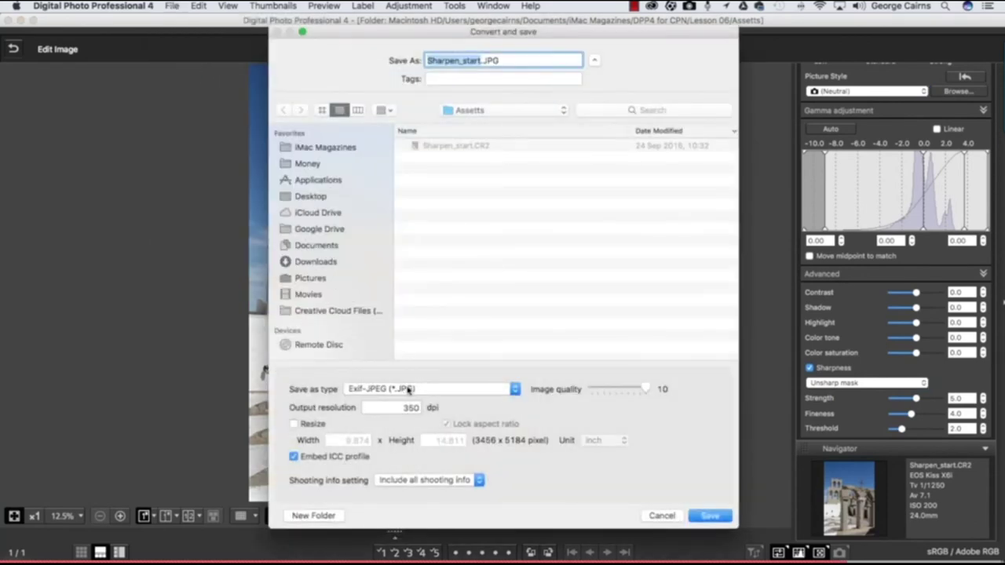
click(469, 60)
key(BackSpace)
key(BackSpace)
key(BackSpace)
key(BackSpace)
key(BackSpace)
key(BackSpace)
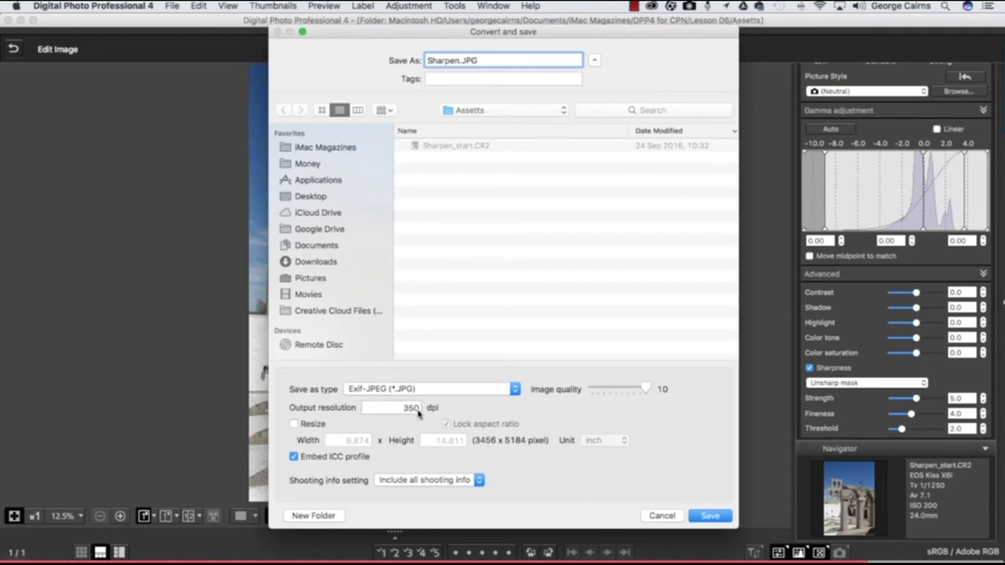
drag(404, 407, 427, 410)
text(100)
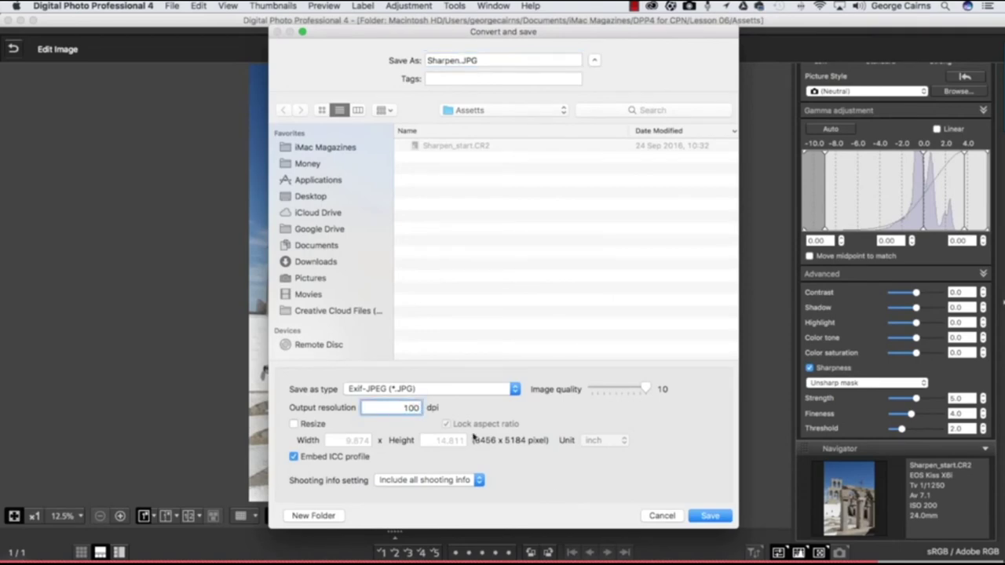
click(706, 516)
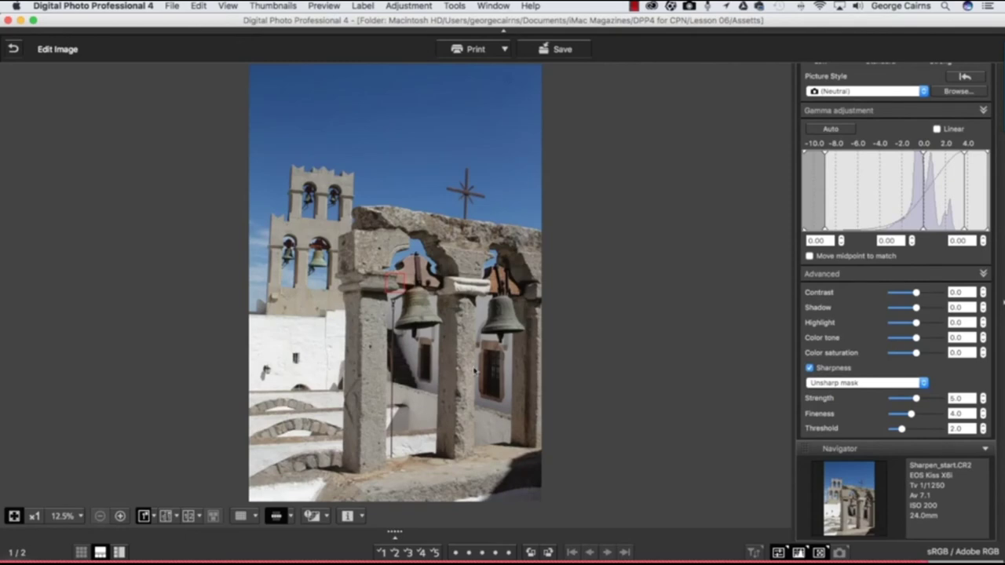
- Show a split-line before/after comparison at 100% on the bell frame
click(166, 516)
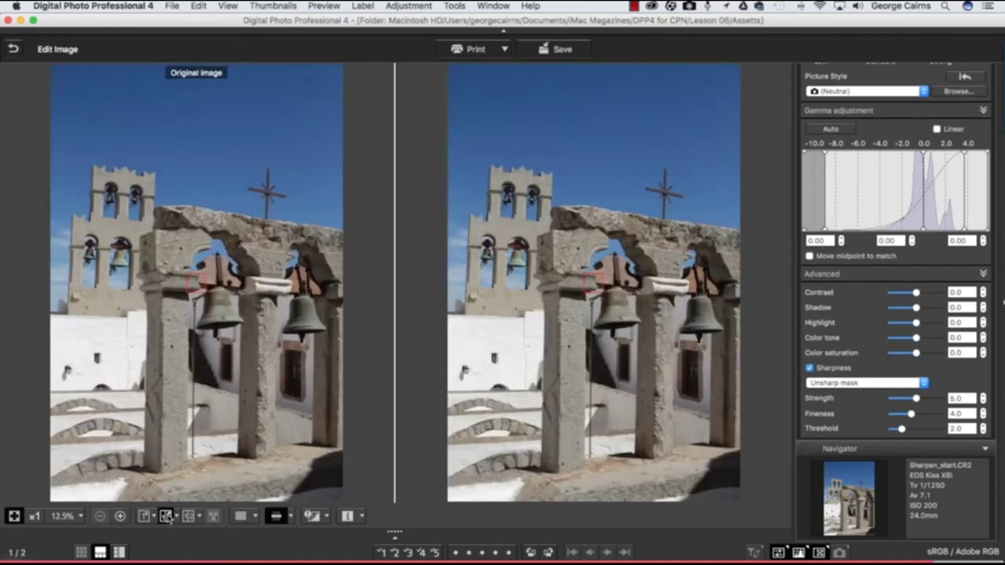
click(166, 516)
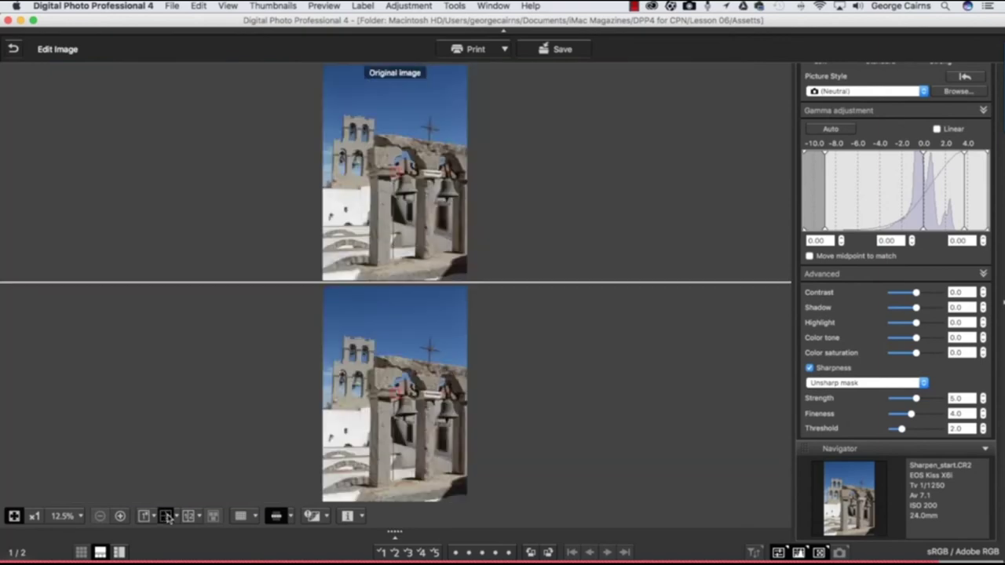
click(165, 515)
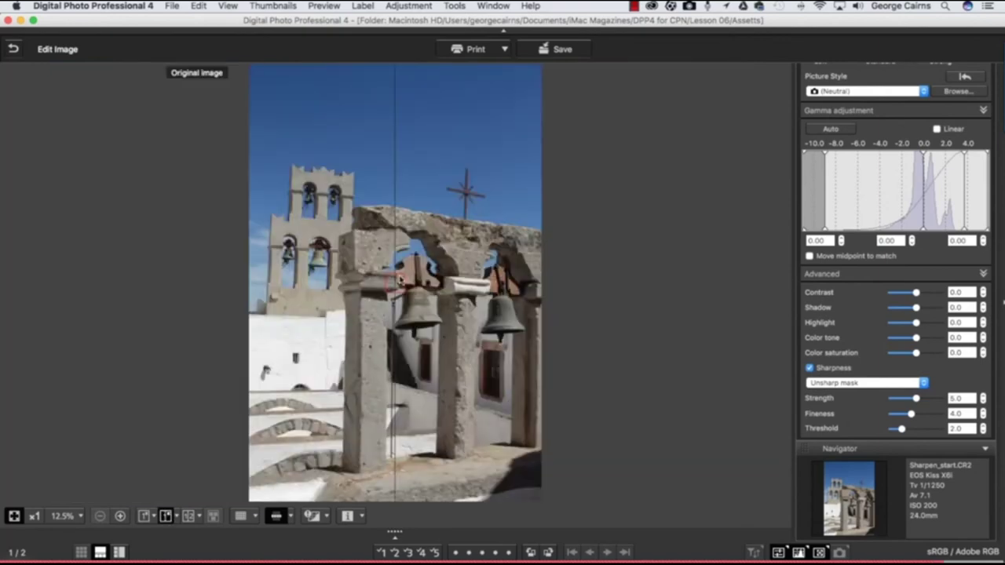
click(400, 279)
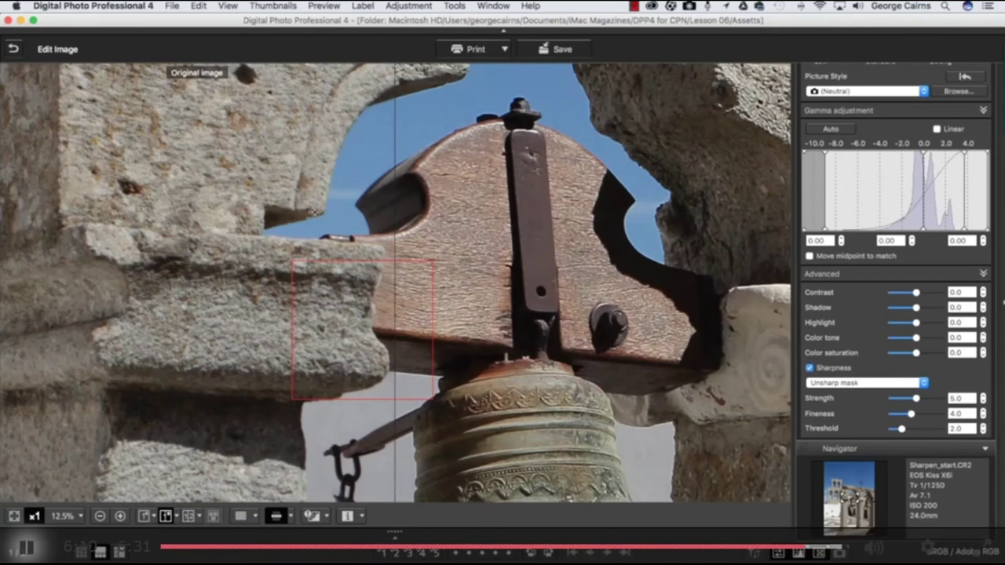
scroll(369, 298, right, 5)
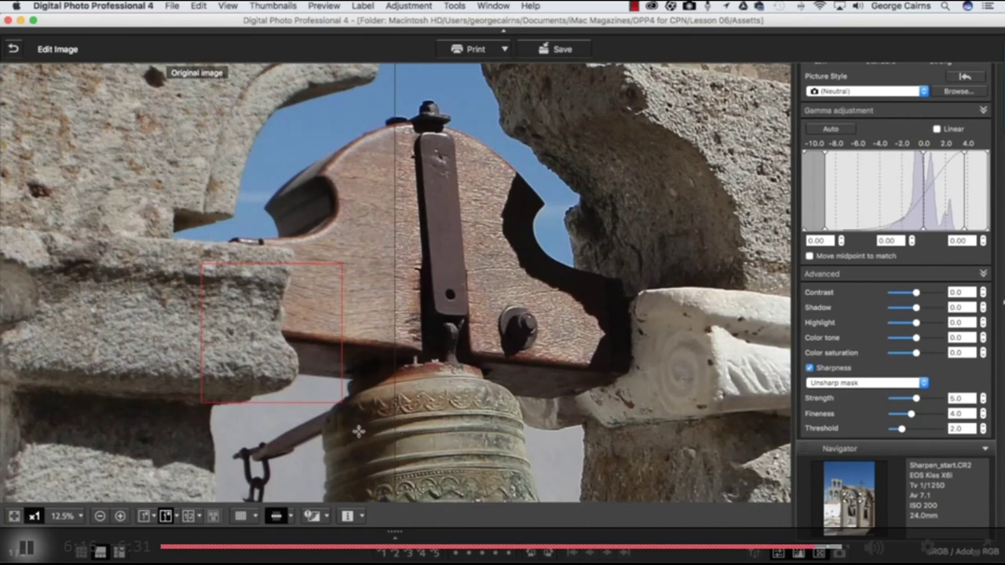
scroll(360, 428, right, 3)
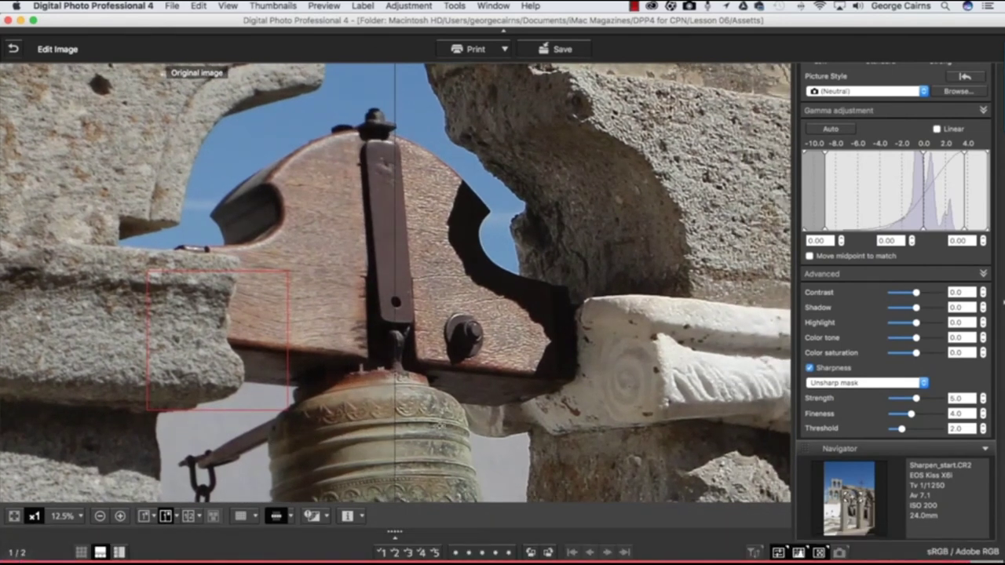